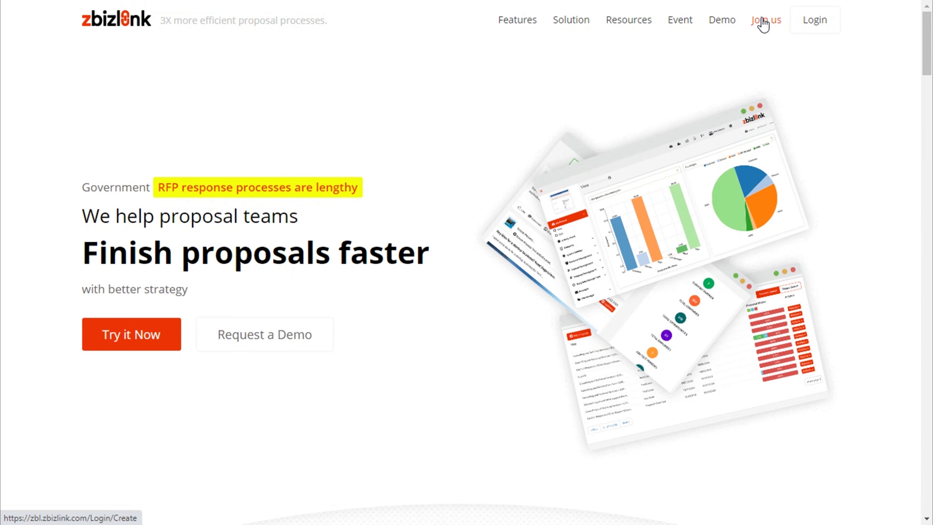
Open the Join us sign-up form and enter the user's name and business name Zbizlink
left_click(762, 23)
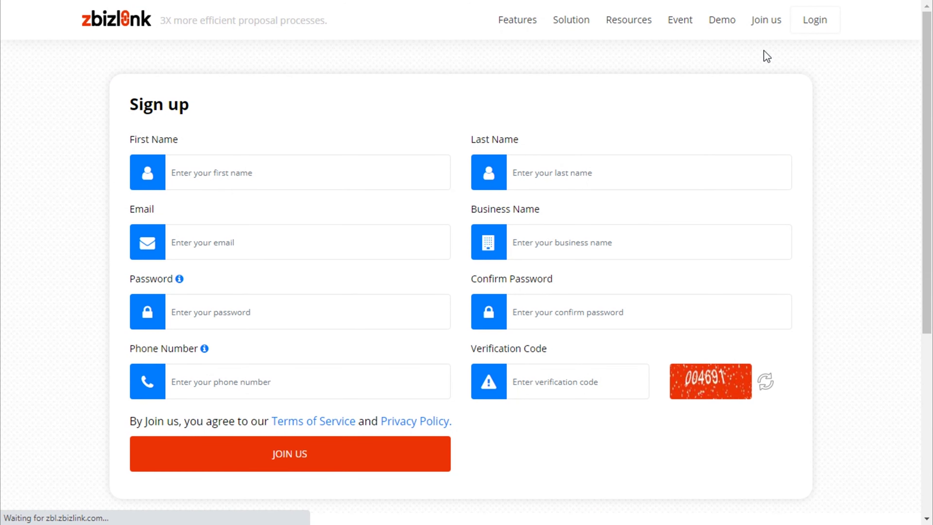
left_click(320, 168)
type("D")
type("Cline")
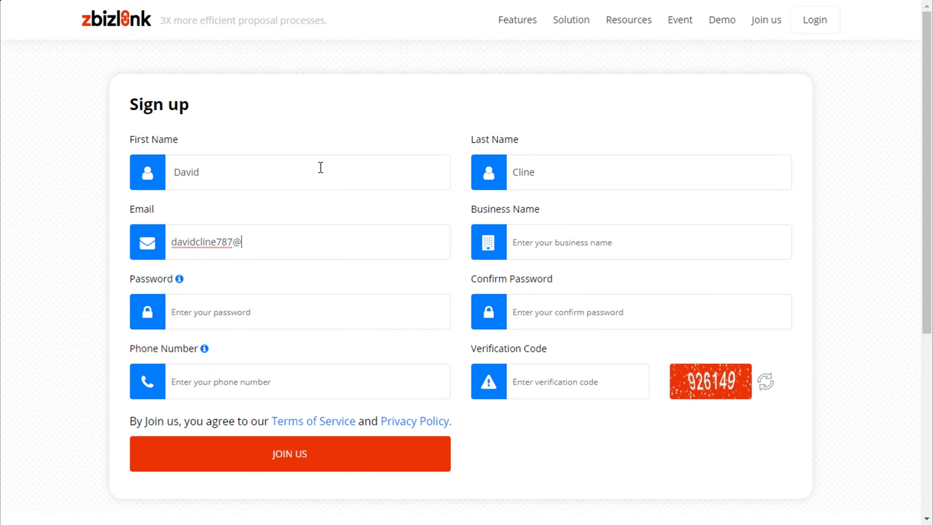
type("Zbizlink")
key("Tab")
Fill in the account password, its confirmation, the phone number and the verification code
type("••••")
left_click(569, 320)
type("•")
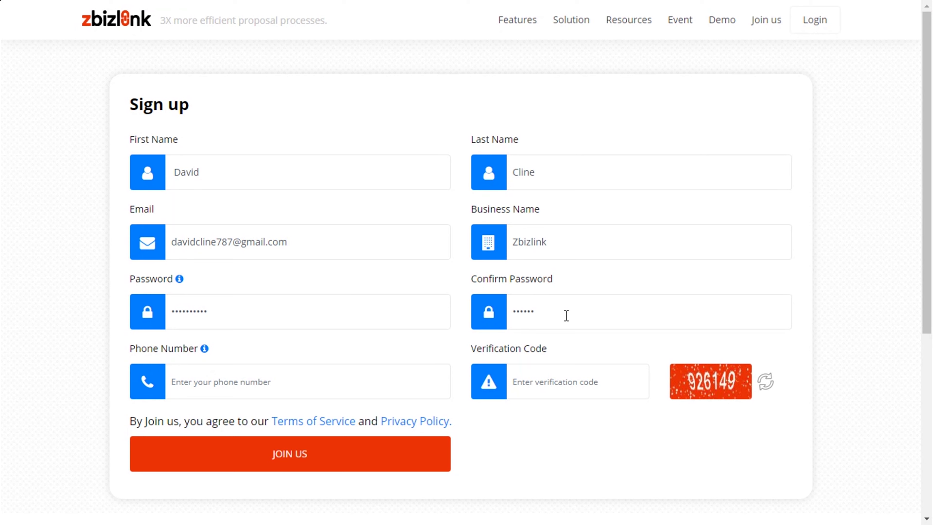
left_click(244, 383)
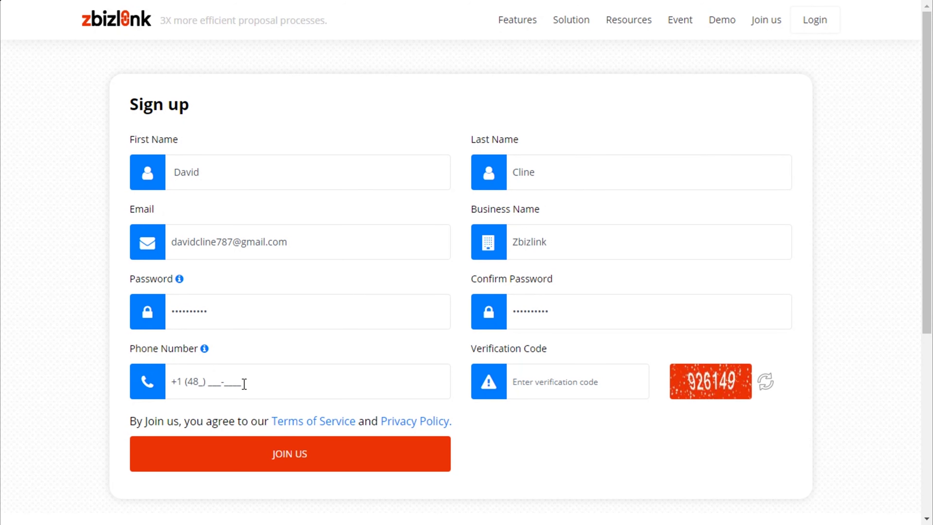
left_click(572, 378)
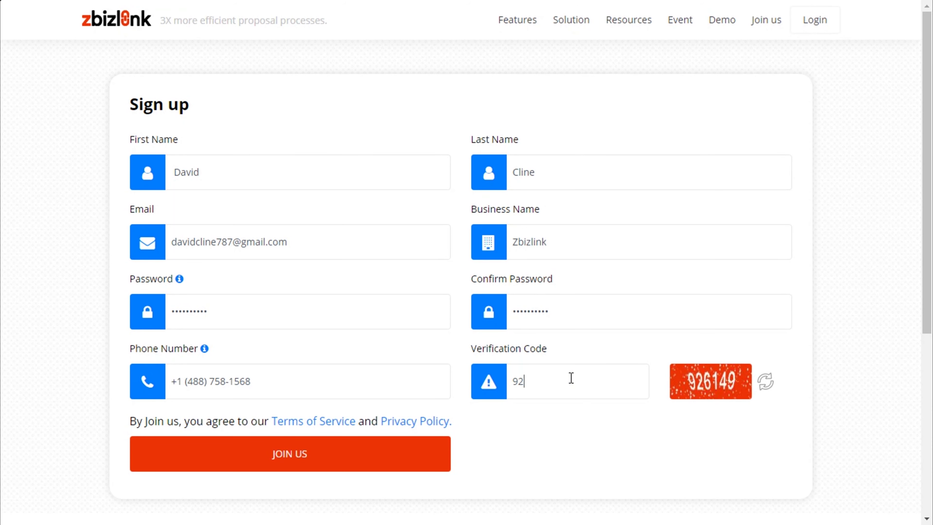
Finish the verification code, submit sign-up, then activate the account from the Gmail activation email
left_click(337, 456)
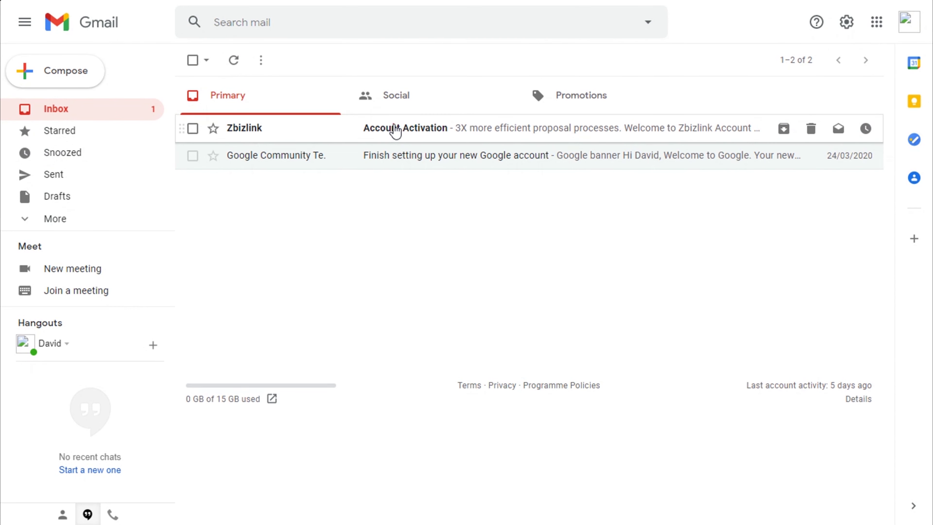
left_click(395, 132)
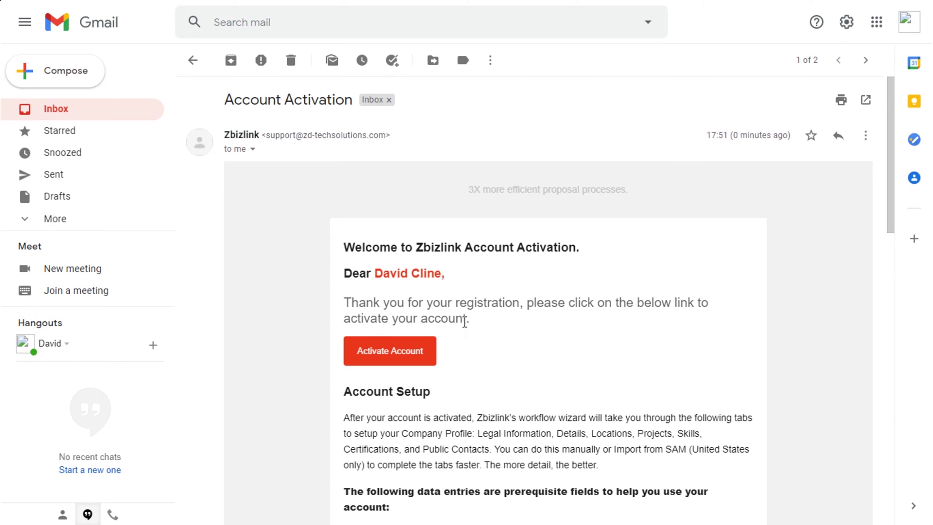
scroll(464, 321, "down", 20)
scroll(467, 323, "up", 9)
scroll(468, 325, "up", 10)
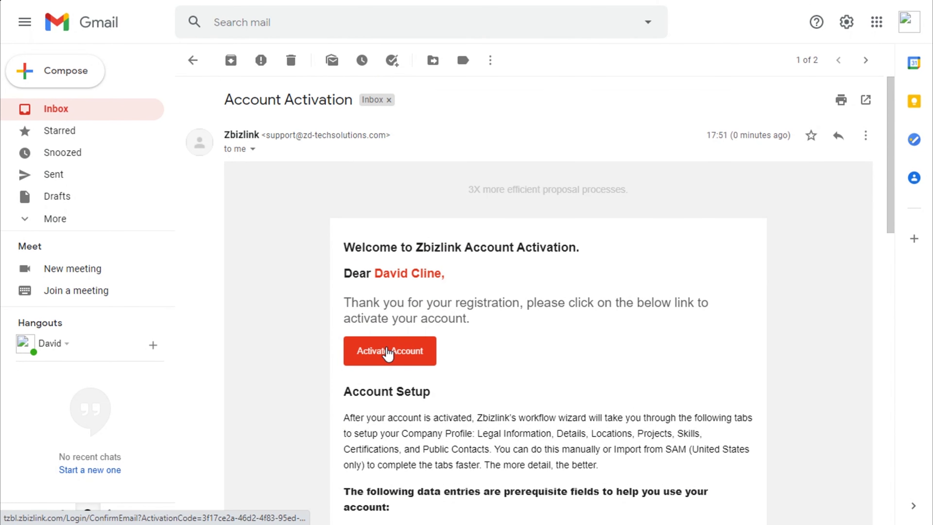
left_click(384, 352)
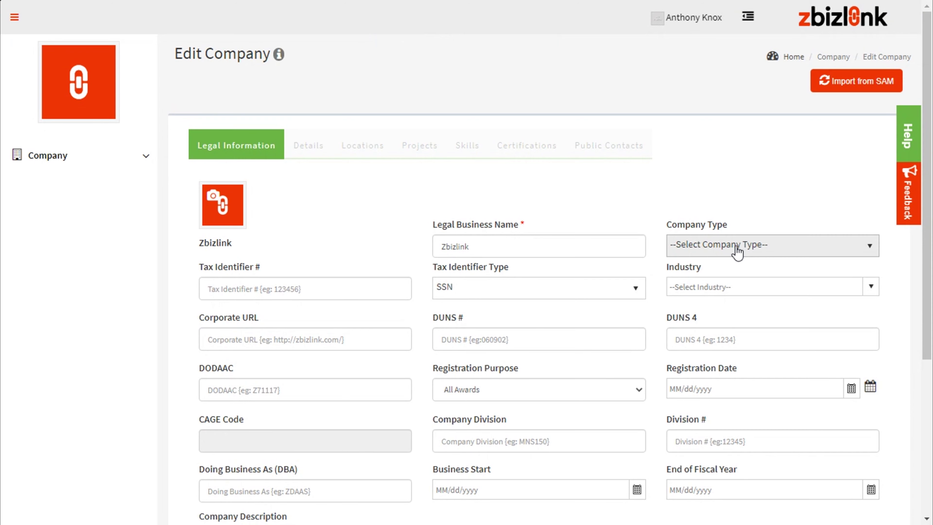
Set company type Public Company, enter the SSN tax identifier, and choose industry Computer Software
left_click(734, 246)
left_click(706, 287)
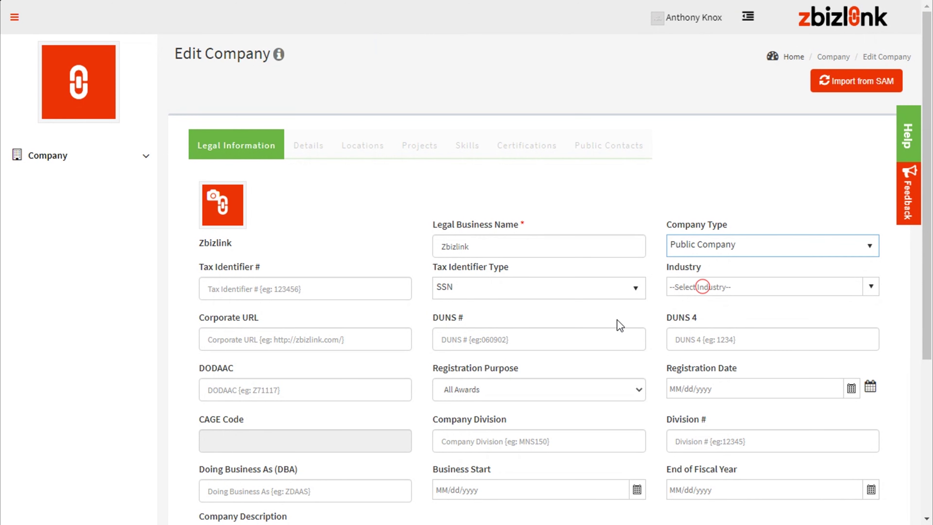
left_click(337, 295)
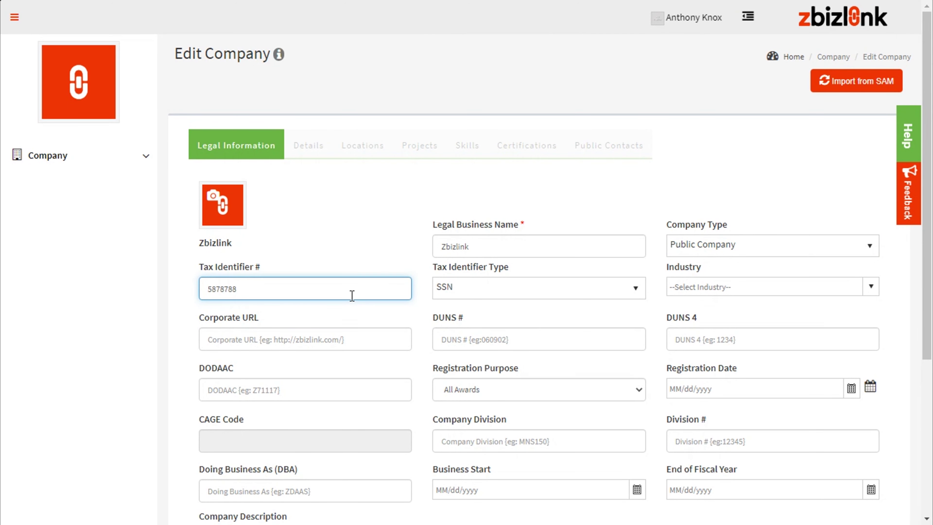
left_click(461, 290)
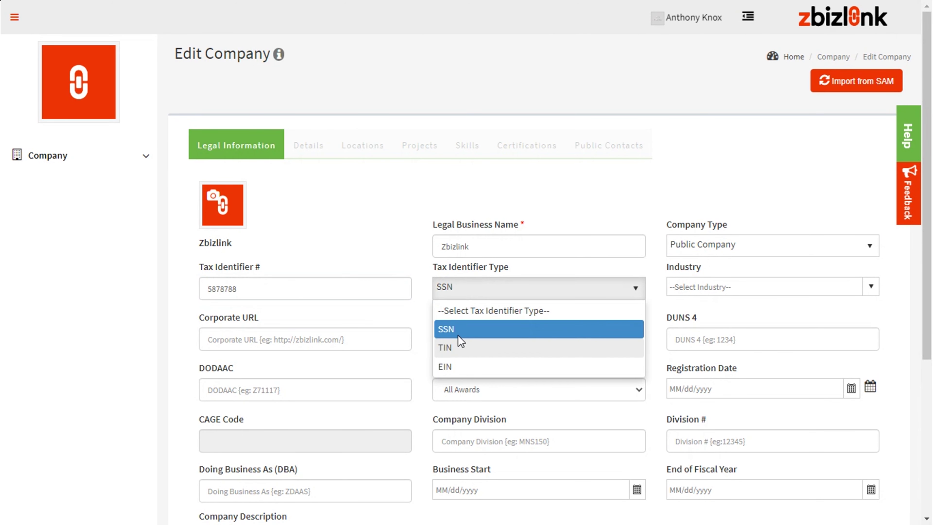
left_click(457, 326)
left_click(747, 287)
left_click(871, 287)
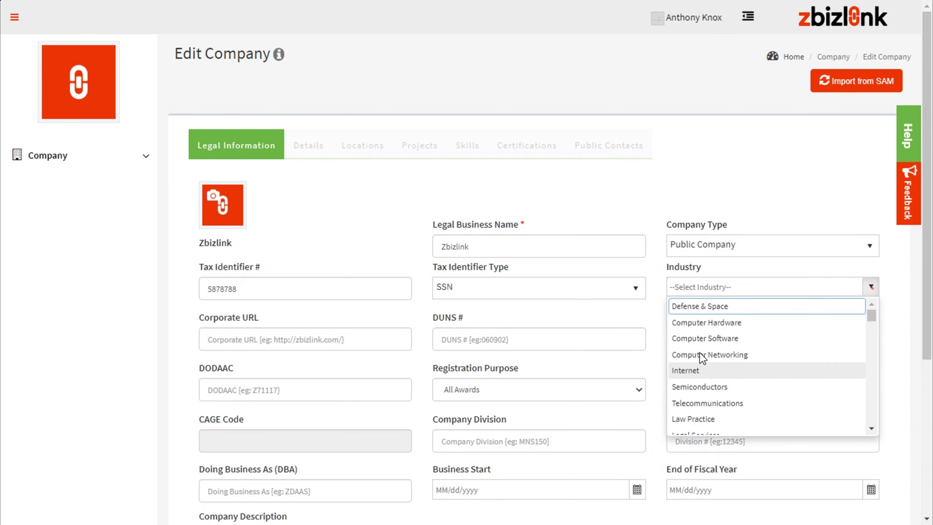
left_click(704, 336)
Enter DUNS and DODAAC values, registration purpose All Awards & IGT, and registration date 11/14/2019
left_click(491, 344)
type("87878715")
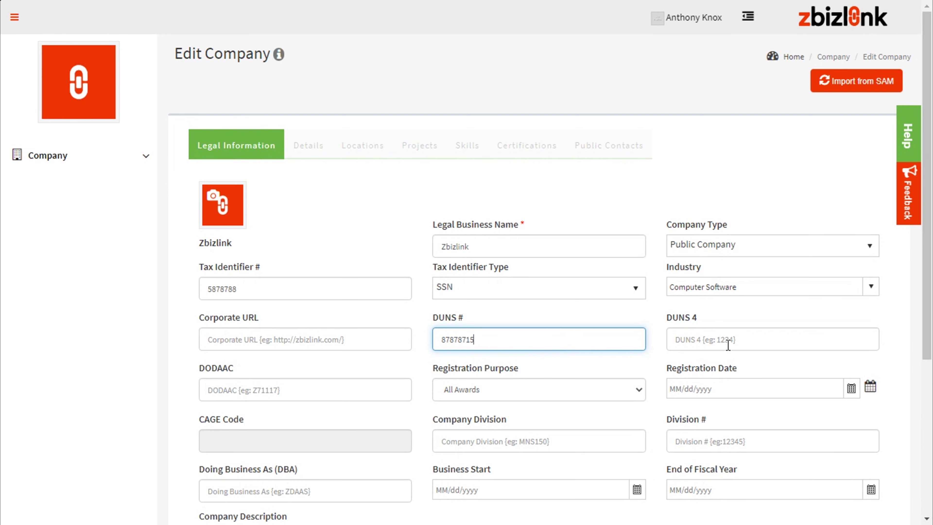
left_click(728, 345)
left_click(298, 394)
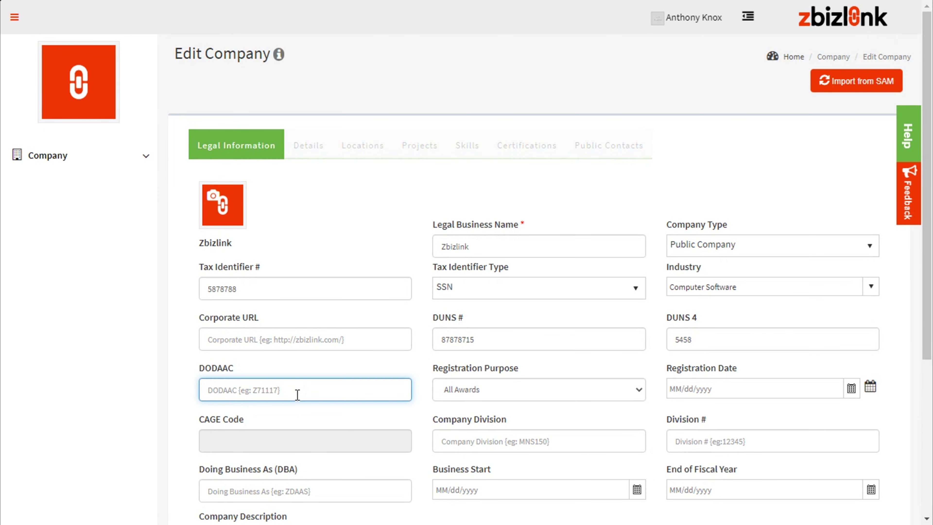
type("98585")
left_click(485, 386)
left_click(479, 419)
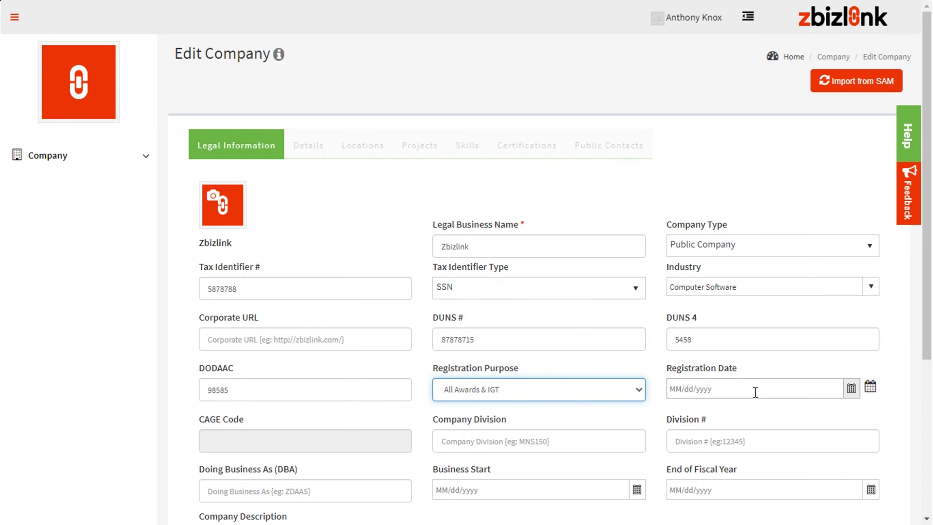
left_click(870, 386)
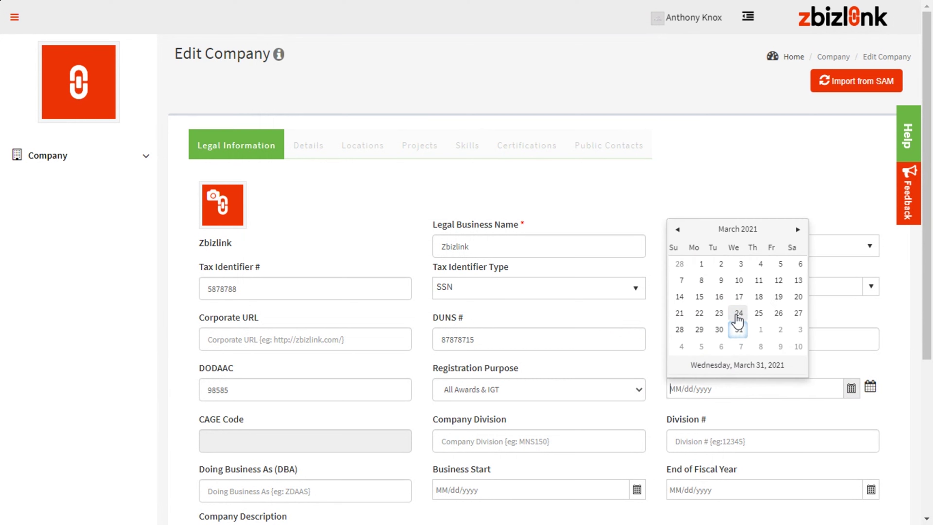
left_click(759, 297)
Fill in the company division and division number fields
scroll(772, 386, "down", 2)
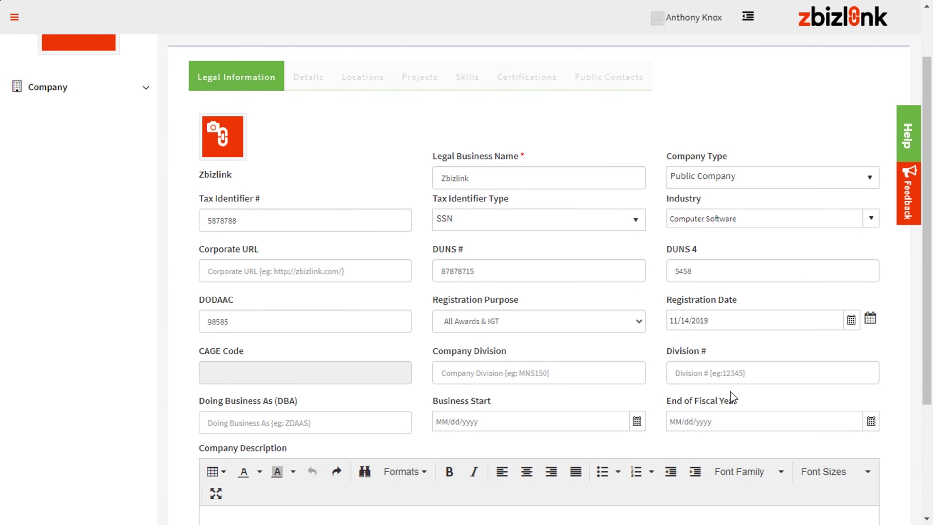
scroll(467, 378, "down", 2)
left_click(497, 305)
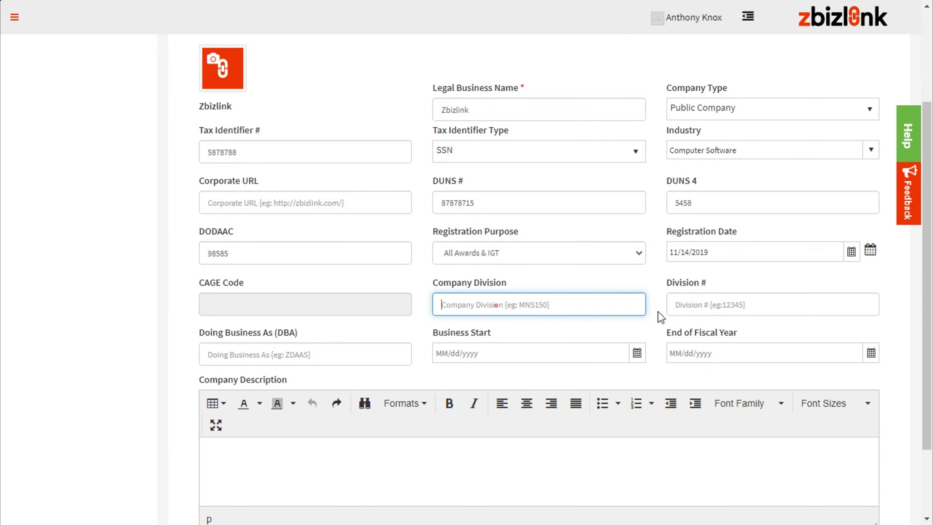
left_click(737, 309)
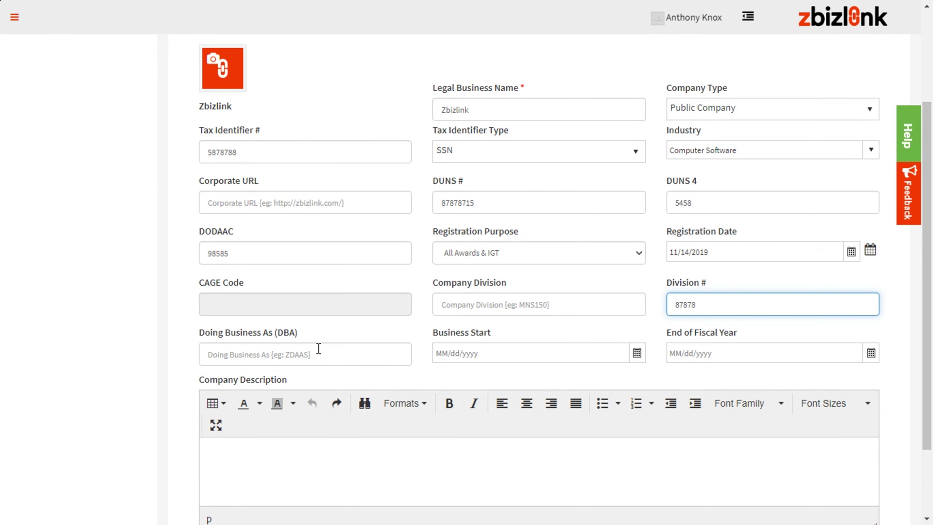
left_click(331, 355)
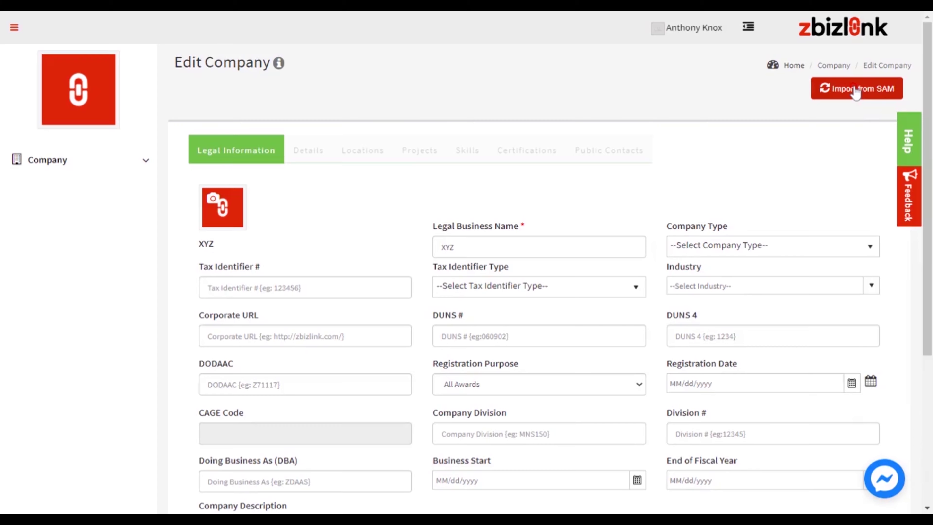
Import from SAM by the company's DUNS number and review the CENTRICITY TECHNOLOGY PARTNERS, INC. registration data
left_click(855, 91)
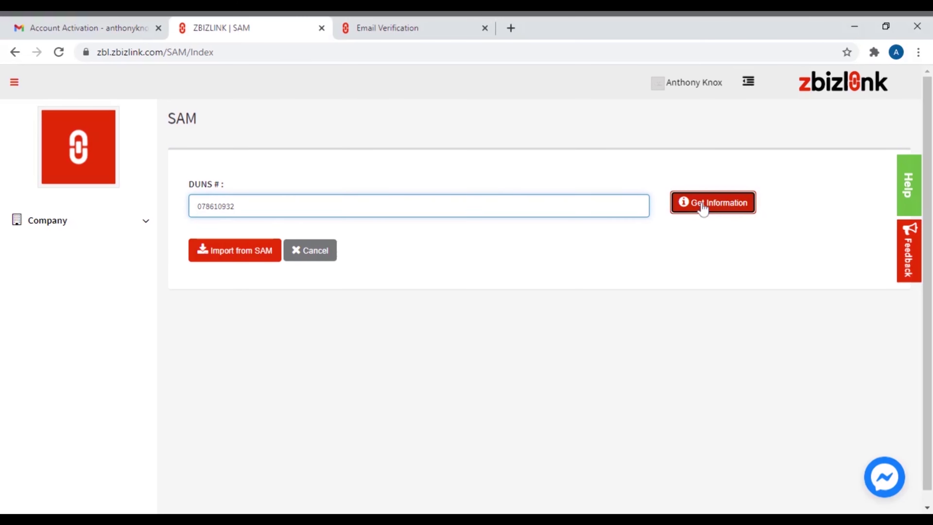
left_click(703, 208)
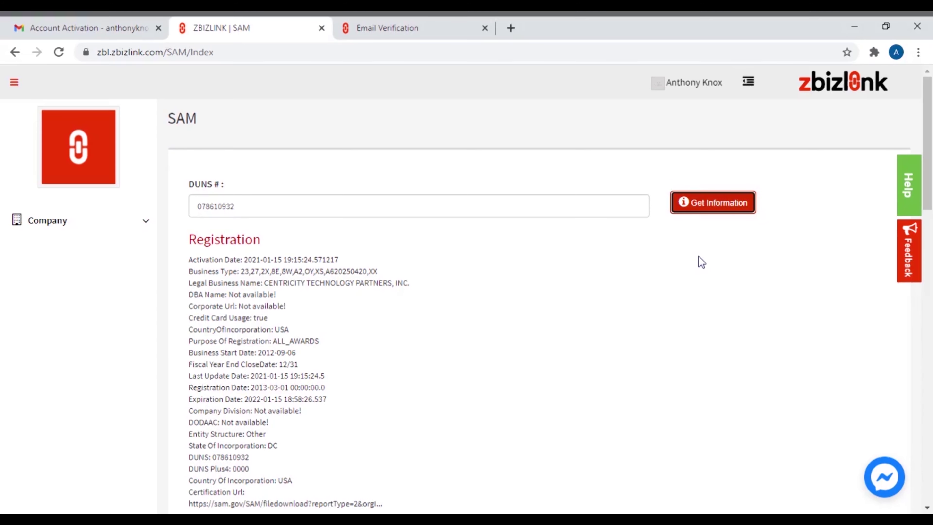
scroll(461, 241, "down", 15)
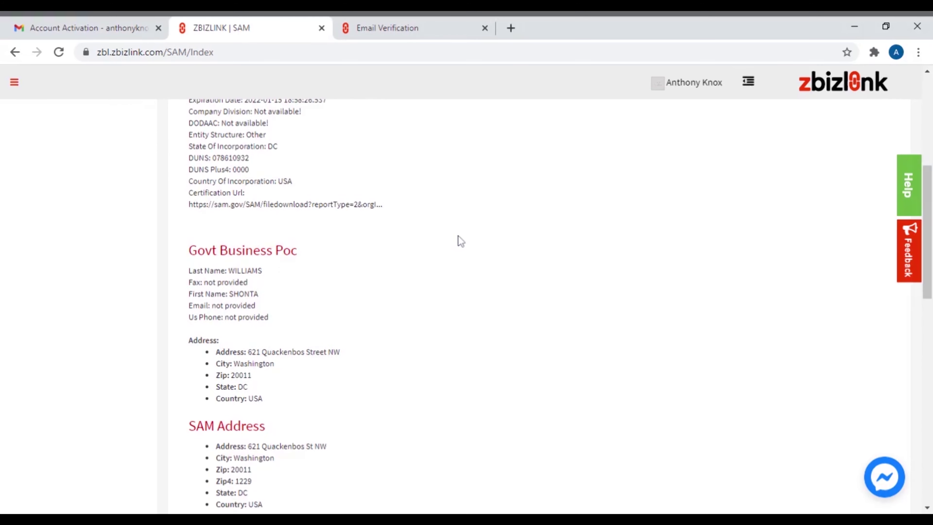
scroll(460, 242, "down", 10)
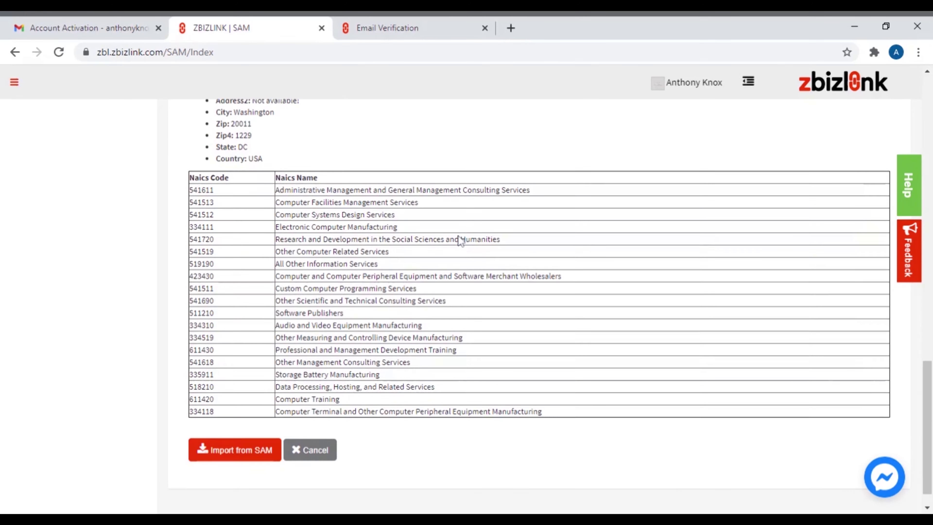
Import the SAM details into the profile, go full screen, and review the Legal Information fields
left_click(243, 423)
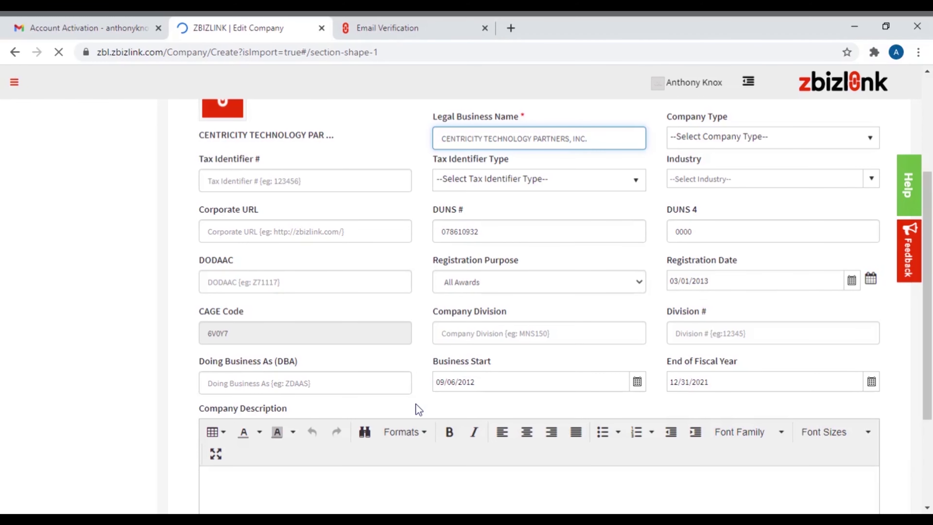
scroll(415, 404, "up", 5)
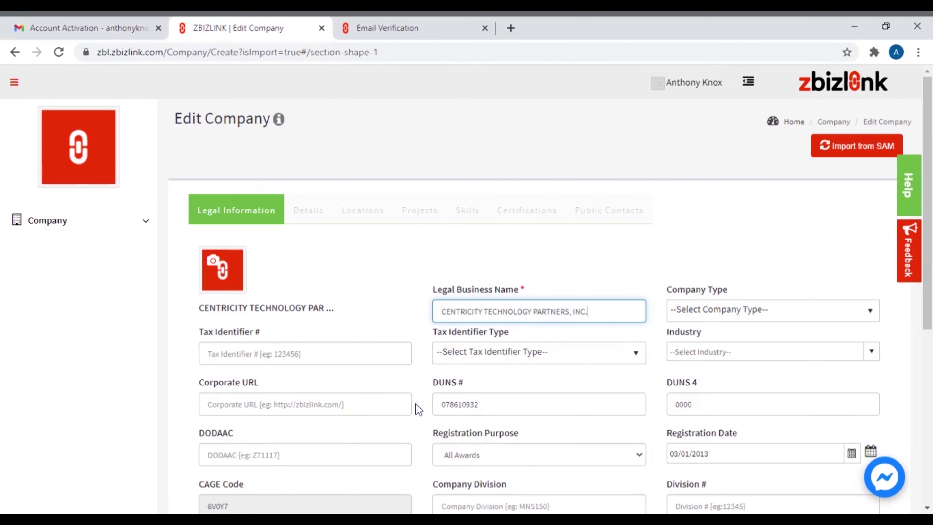
key("alt")
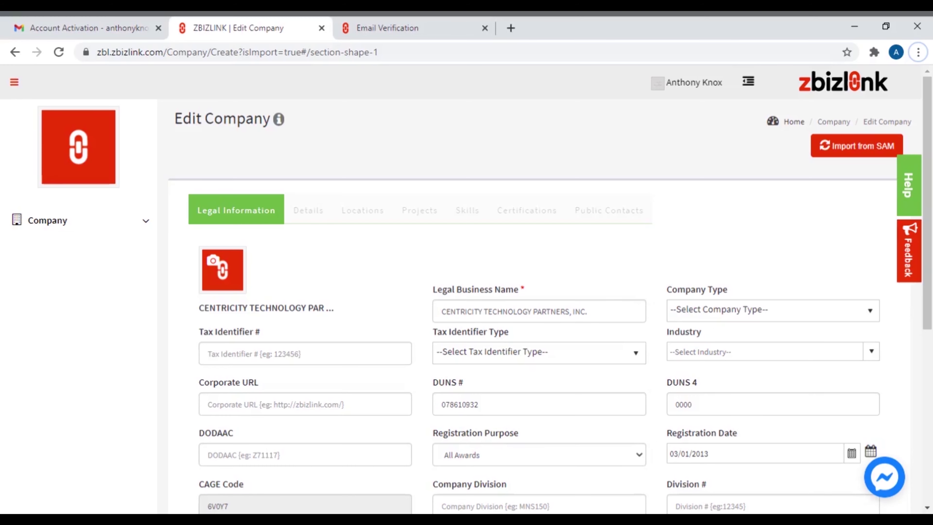
key("F11")
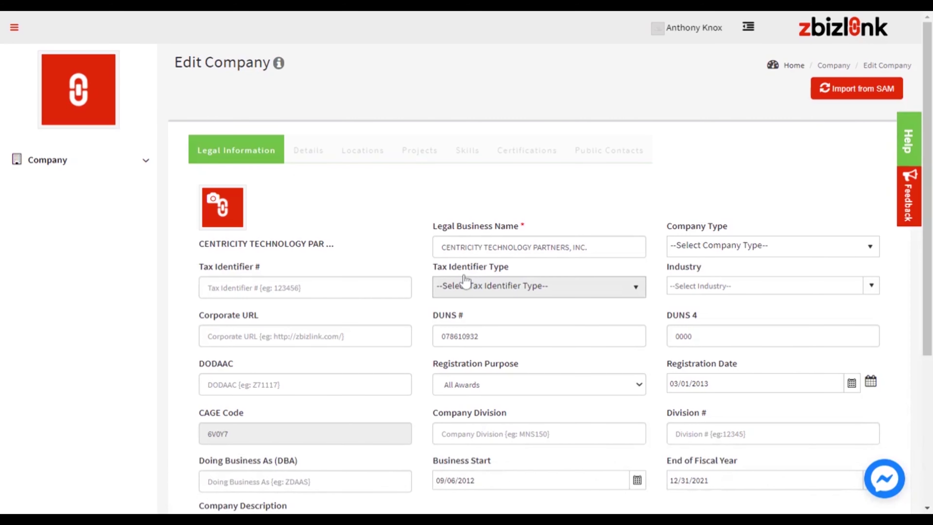
scroll(621, 206, "down", 2)
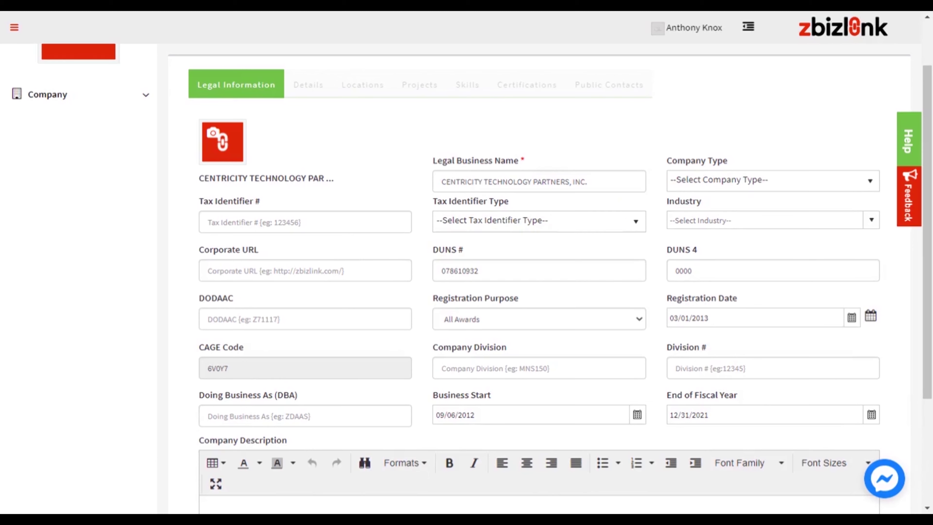
scroll(539, 280, "down", 5)
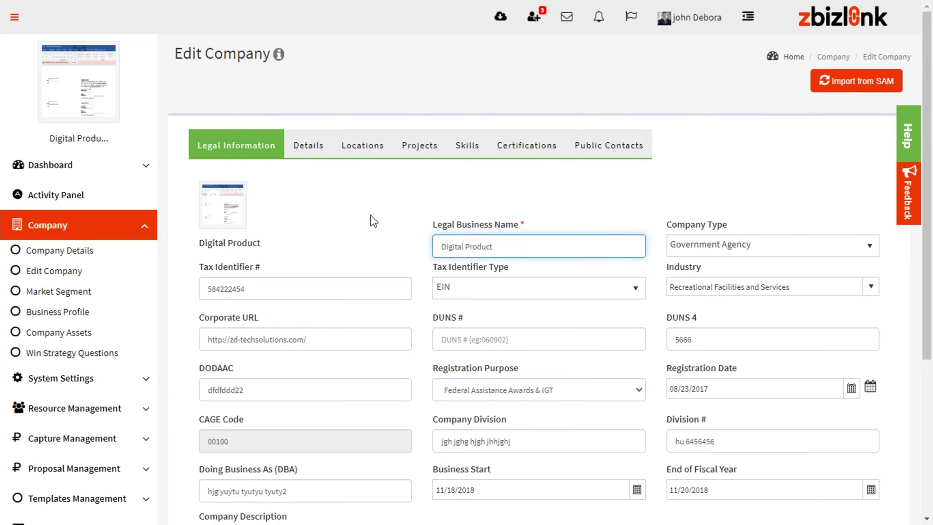
scroll(371, 216, "down", 5)
scroll(375, 220, "up", 5)
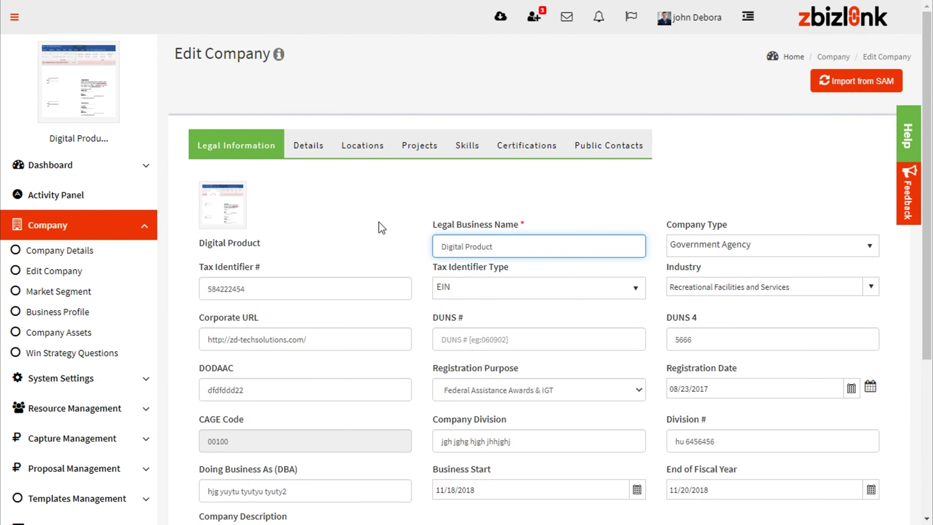
On the Details tab, select Government - Federal, Non-Profit and Other as targeted sectors
left_click(309, 145)
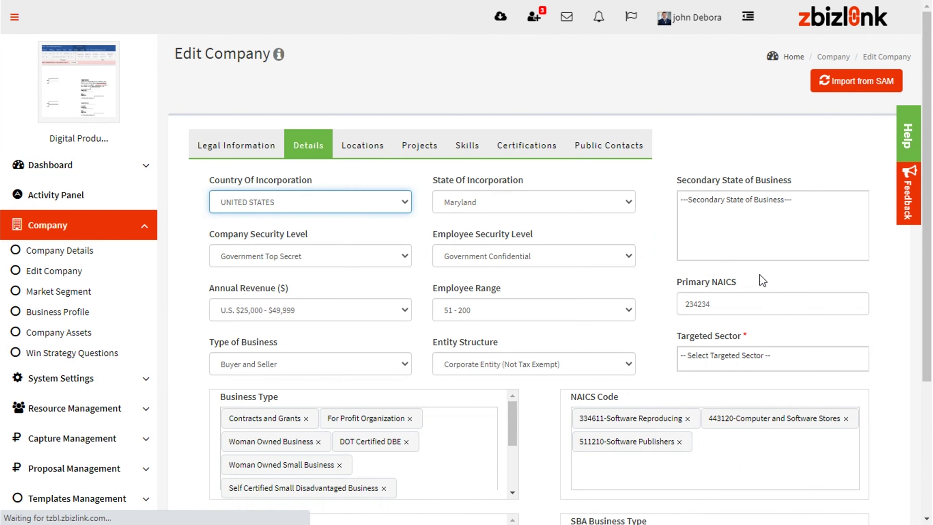
left_click(803, 357)
left_click(759, 395)
left_click(815, 363)
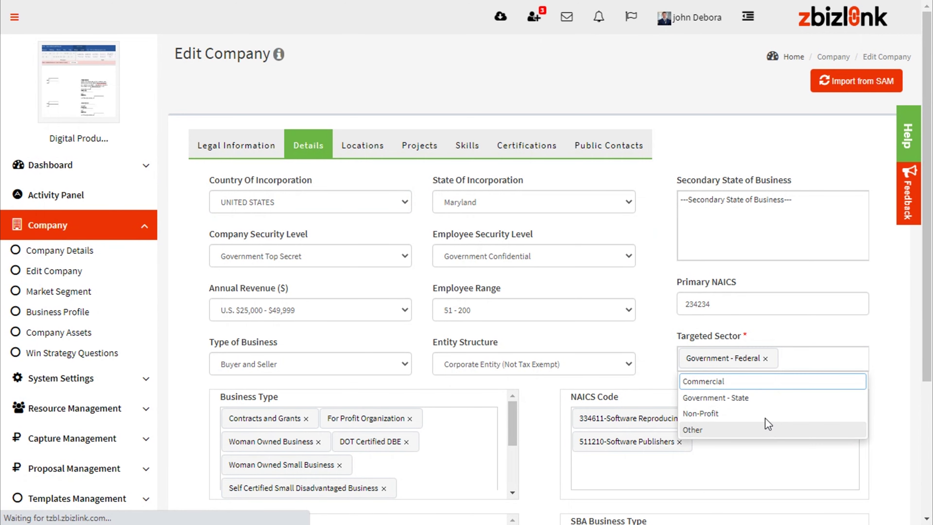
left_click(759, 413)
left_click(852, 358)
left_click(751, 412)
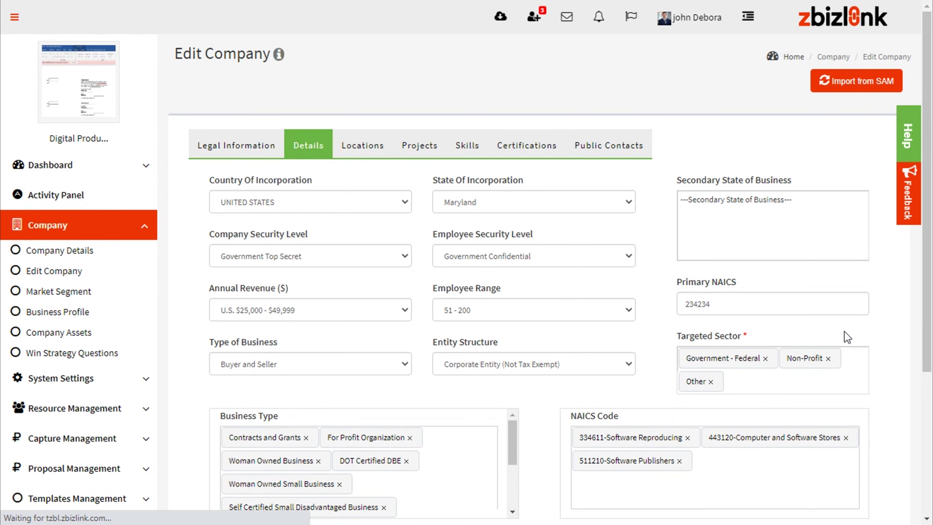
scroll(844, 331, "down", 3)
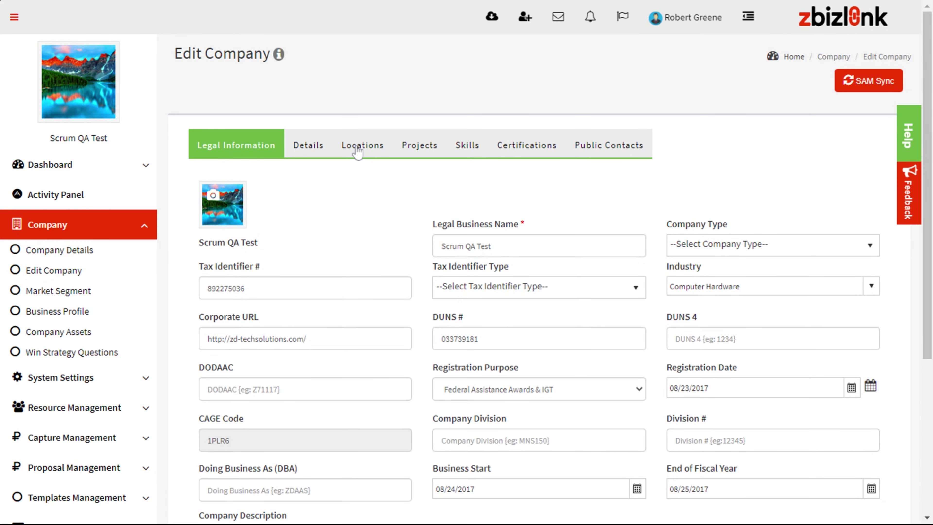
Add and save the new Baltimore location, then browse the Skills, Public Contacts and Certifications sections
left_click(368, 151)
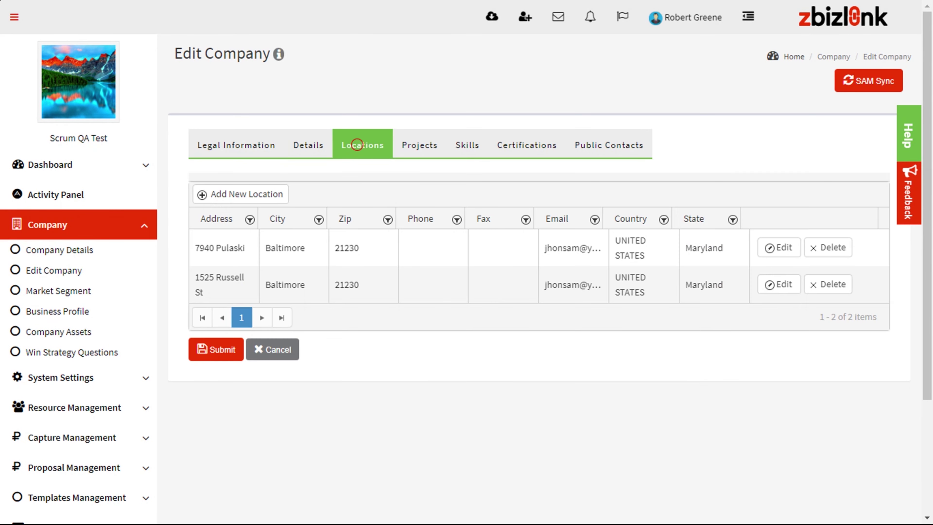
left_click(242, 194)
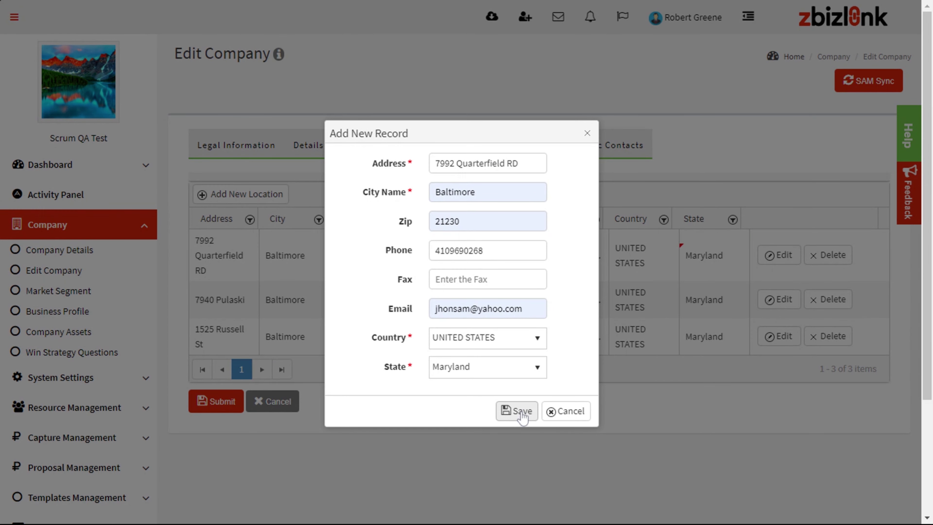
left_click(516, 411)
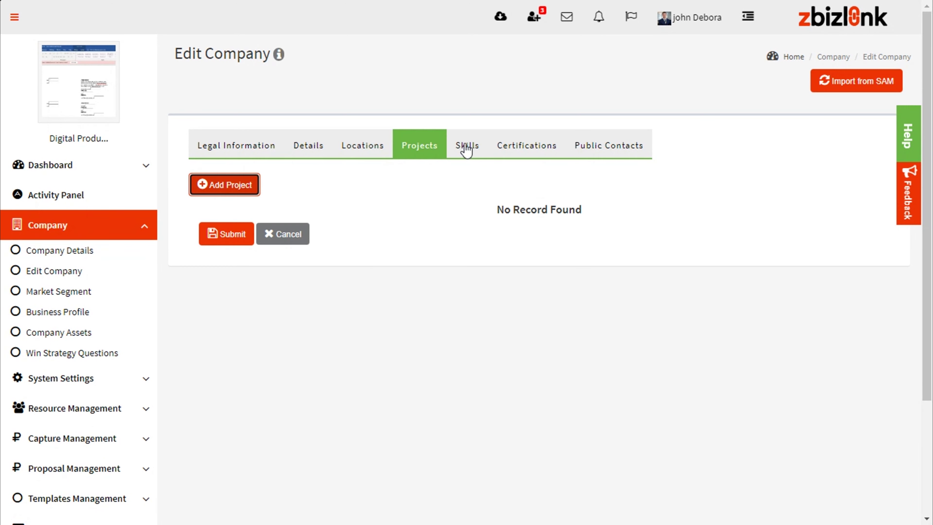
left_click(467, 147)
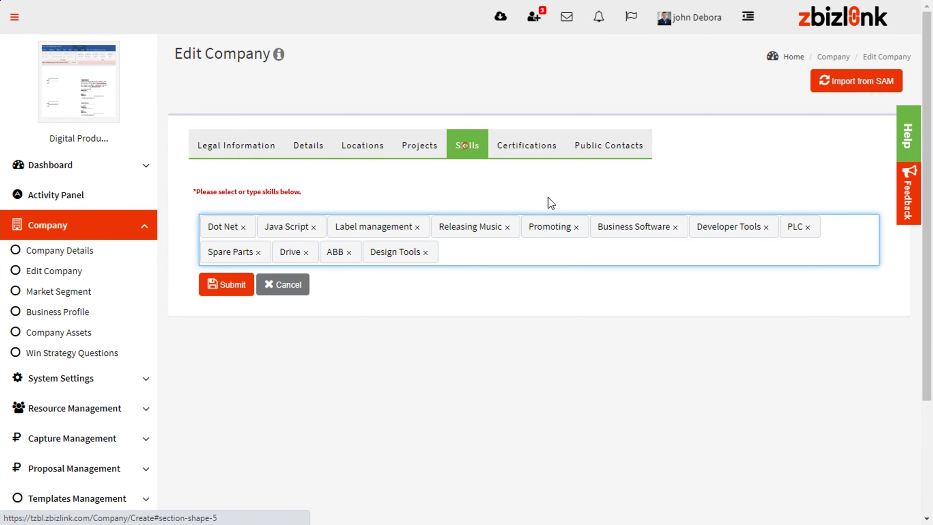
left_click(589, 147)
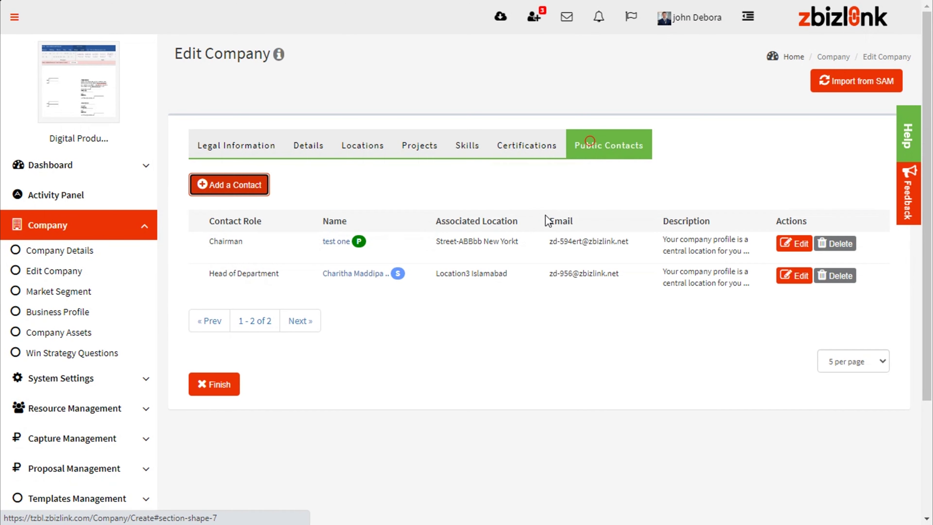
left_click(526, 149)
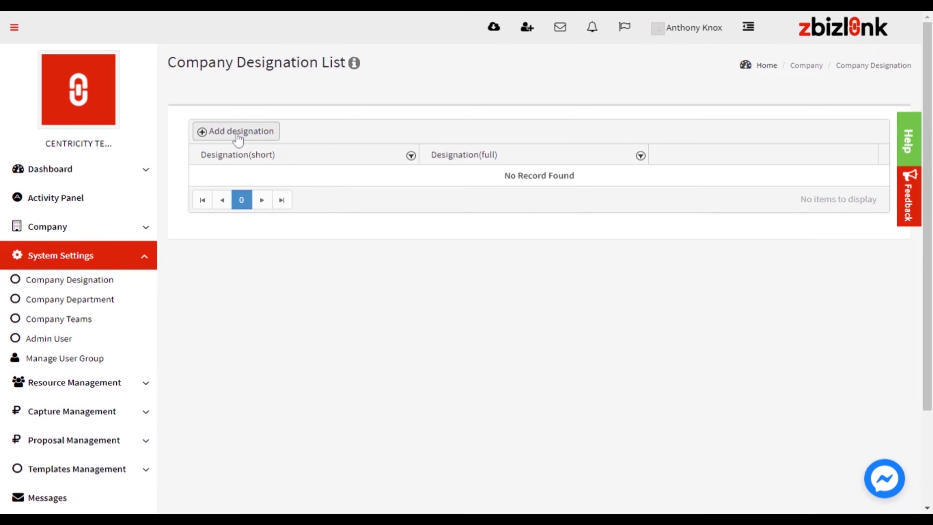
Add the BDM – Business Development Manager designation and a Business Development department
left_click(236, 132)
type("BDM")
key("Tab")
type("Business Development Manager")
left_click(519, 323)
left_click(106, 298)
left_click(240, 162)
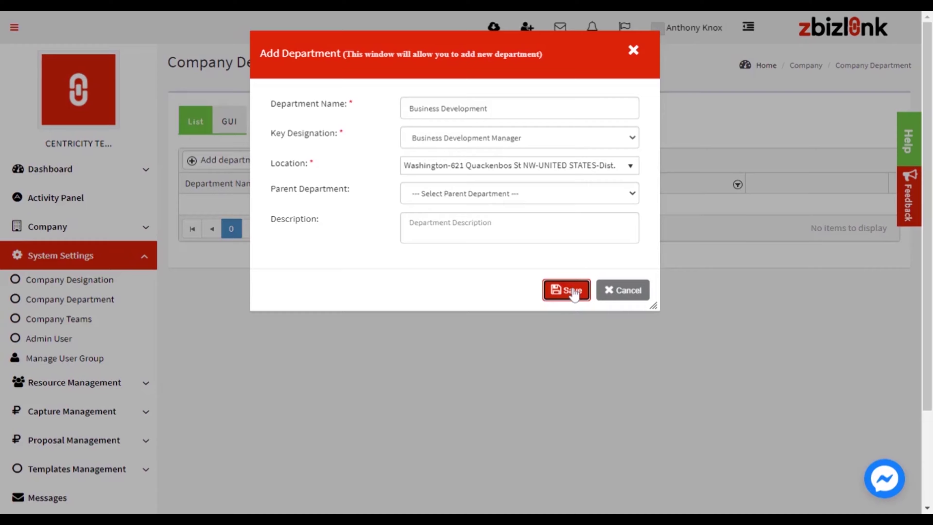
left_click(568, 286)
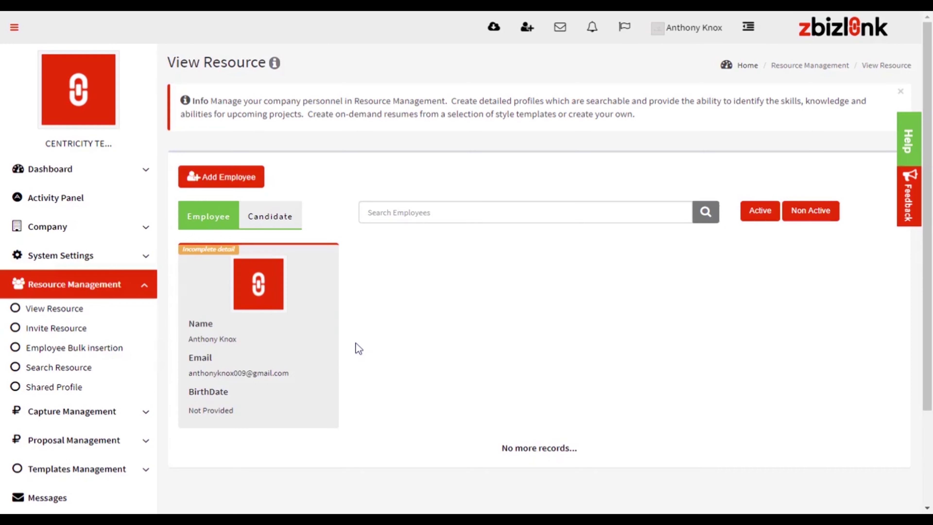
Edit the employee's profile to Business Development Manager in the Business Development department and submit
left_click(250, 375)
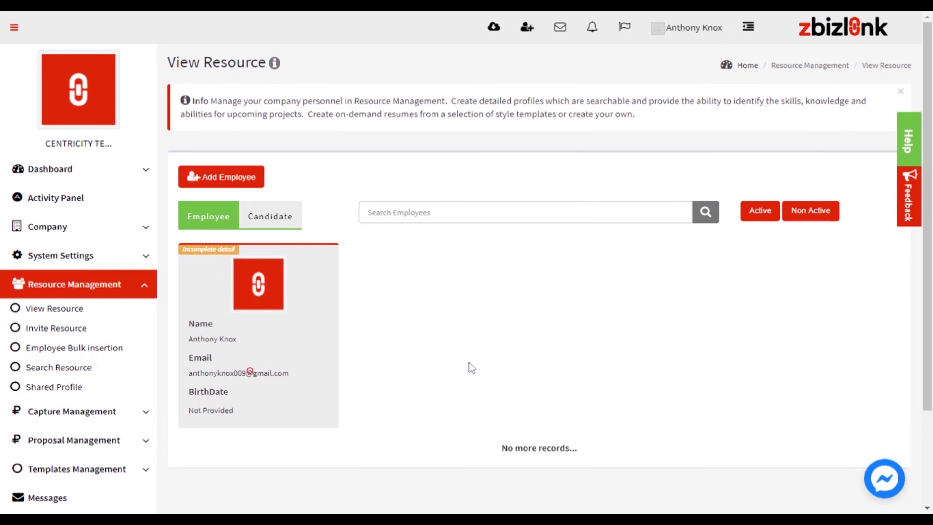
left_click(202, 473)
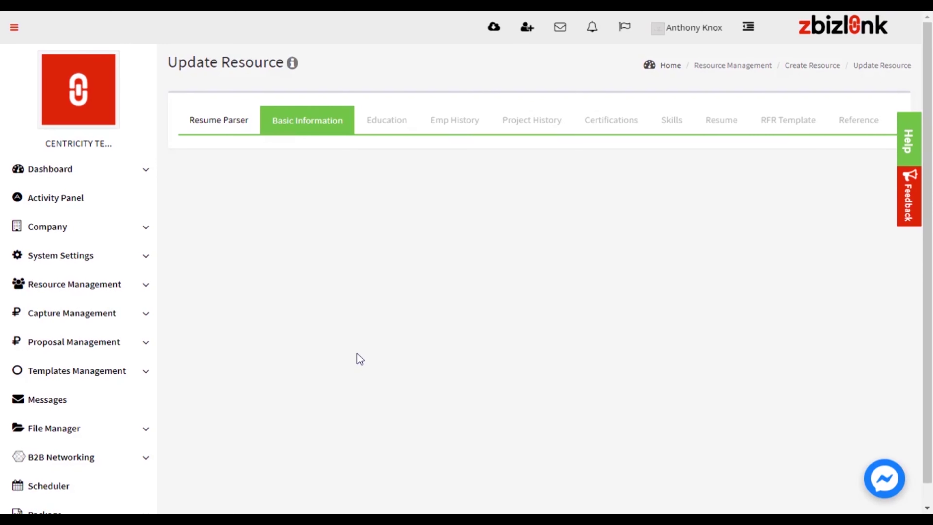
scroll(350, 363, "down", 3)
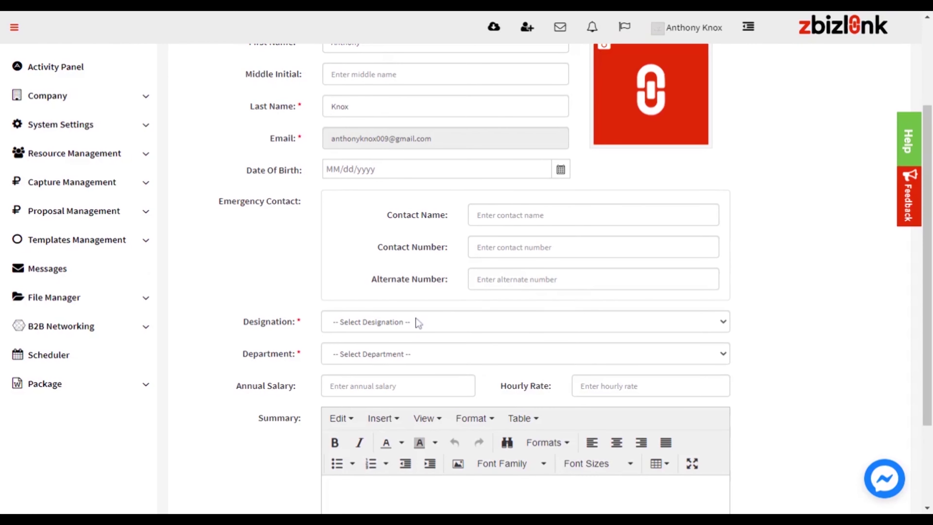
left_click(416, 323)
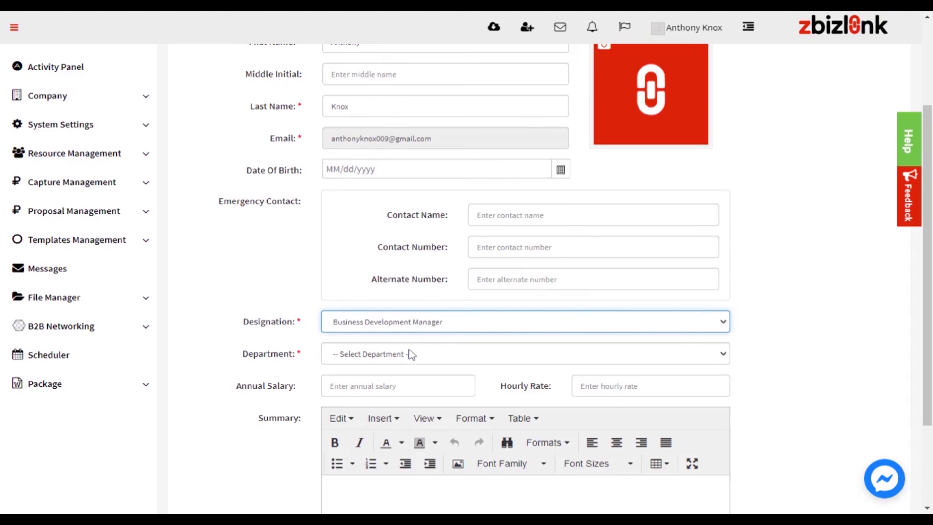
left_click(411, 353)
left_click(406, 366)
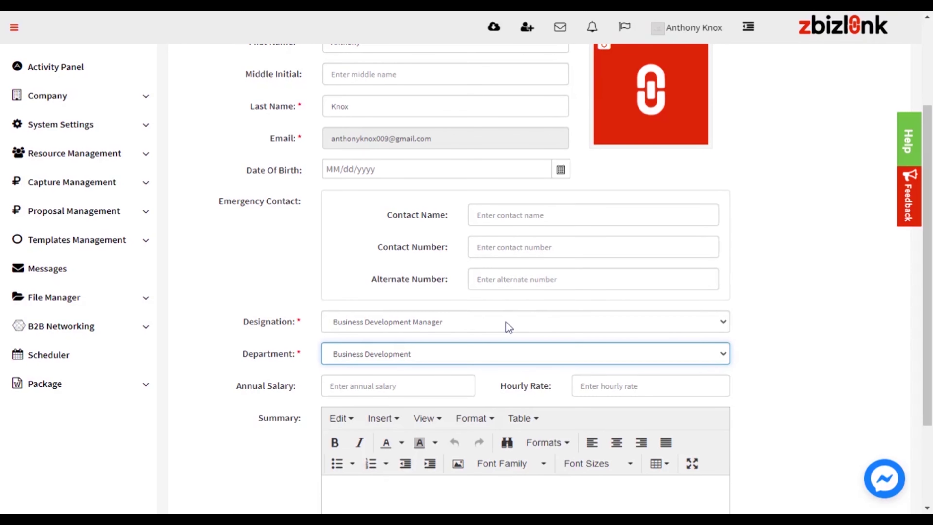
scroll(503, 314, "down", 3)
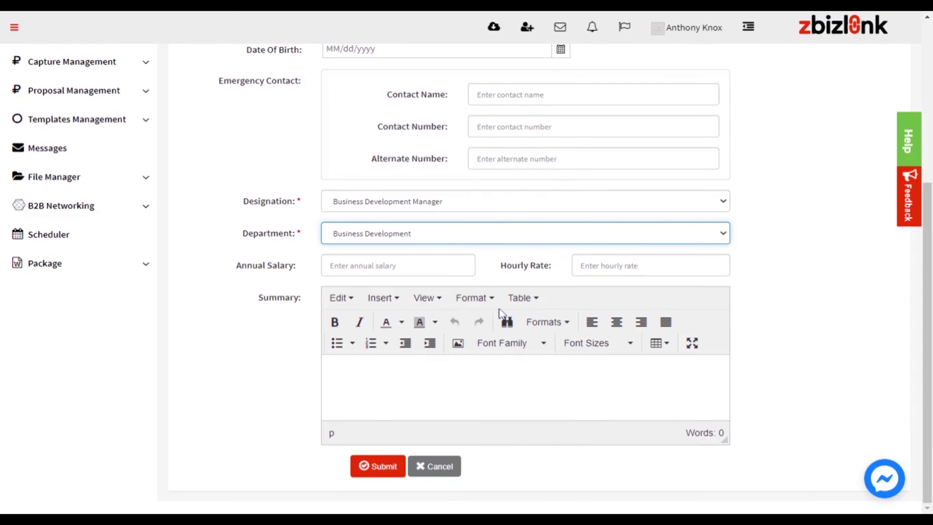
left_click(384, 469)
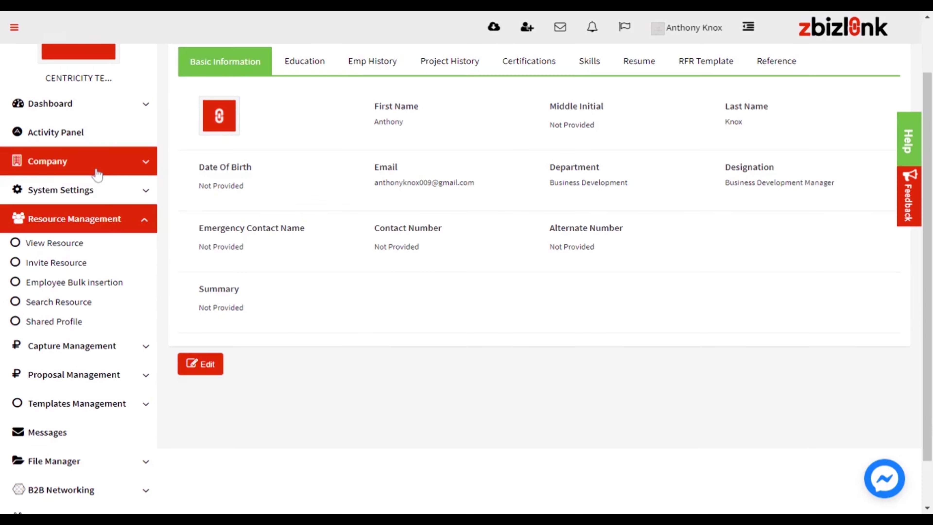
left_click(88, 162)
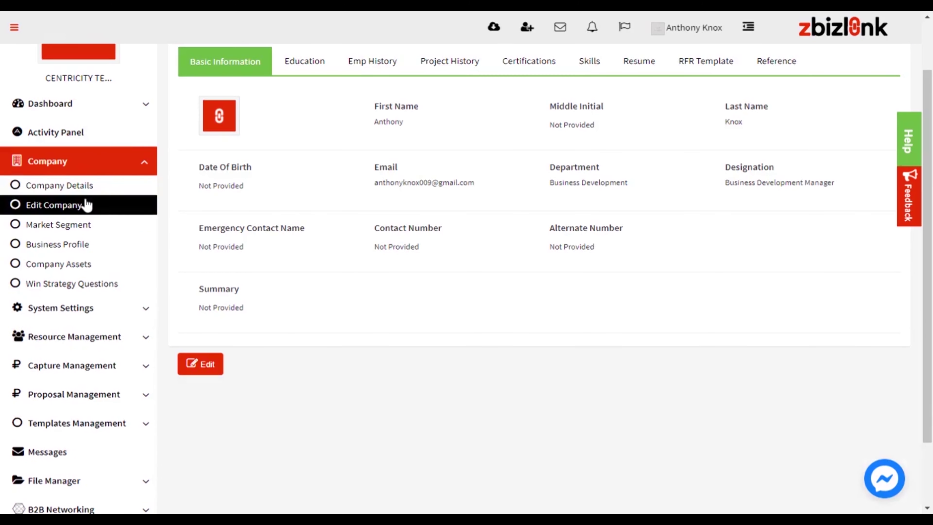
Start a new market segment named Software Development with estimated revenue 1000000
left_click(81, 224)
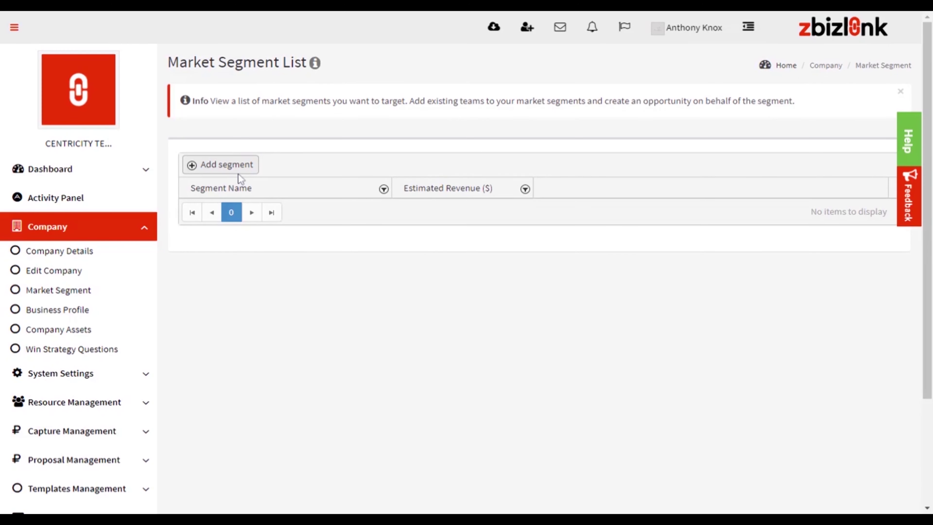
left_click(231, 165)
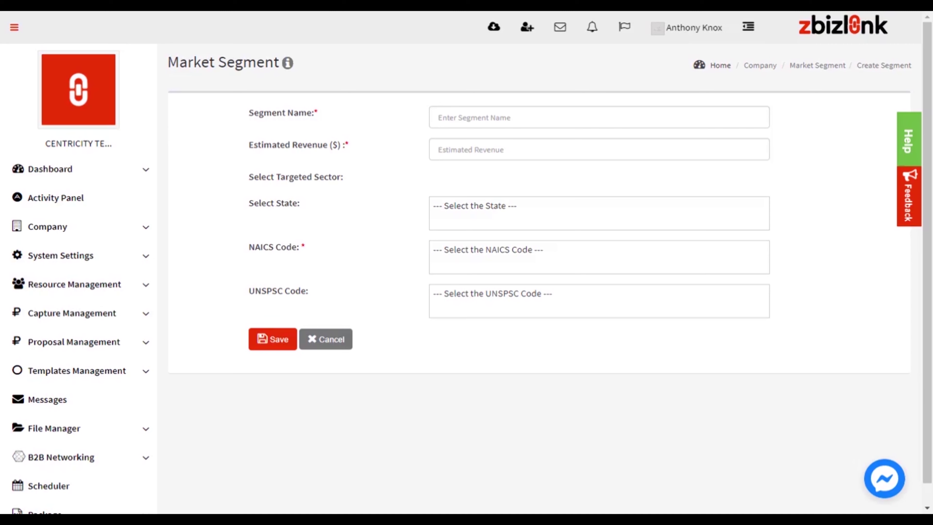
type("Software Development")
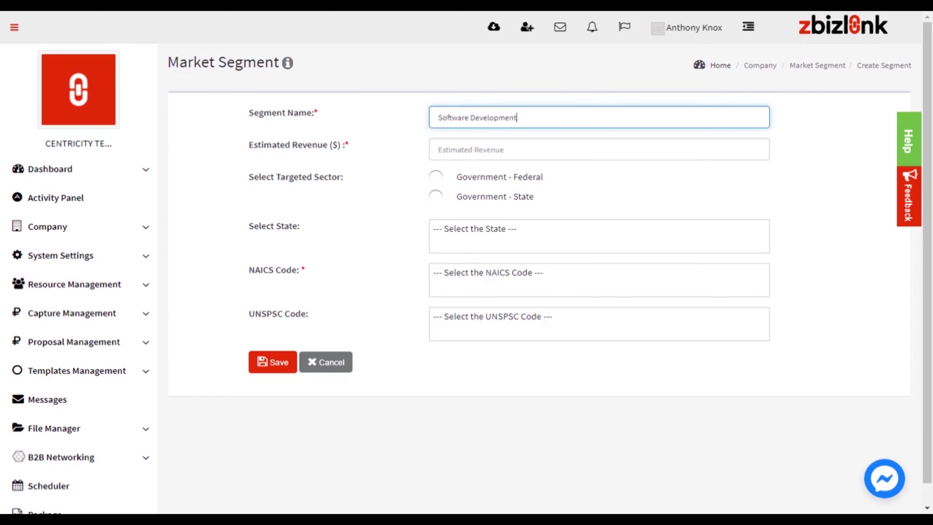
left_click(469, 147)
type("100000")
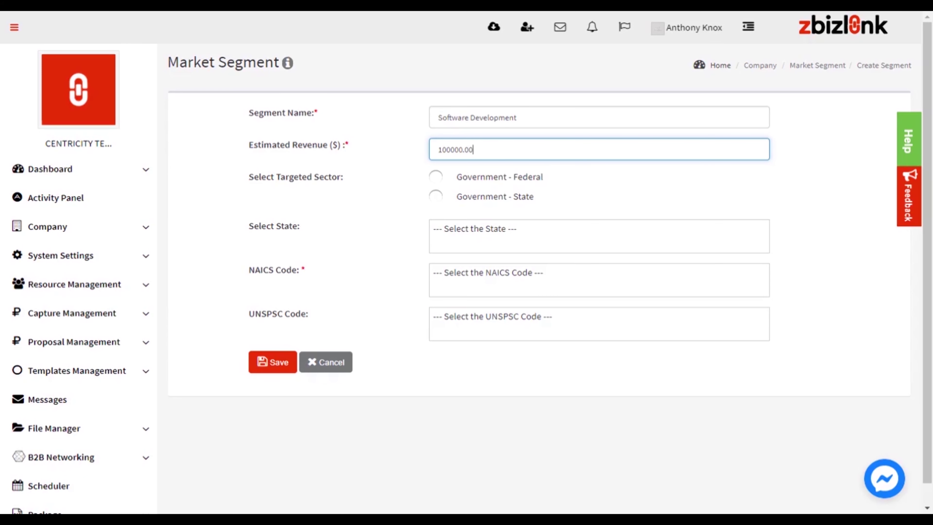
type("0")
Target Government - Federal, add NAICS codes 334111 and 511210, and save the segment
left_click(436, 177)
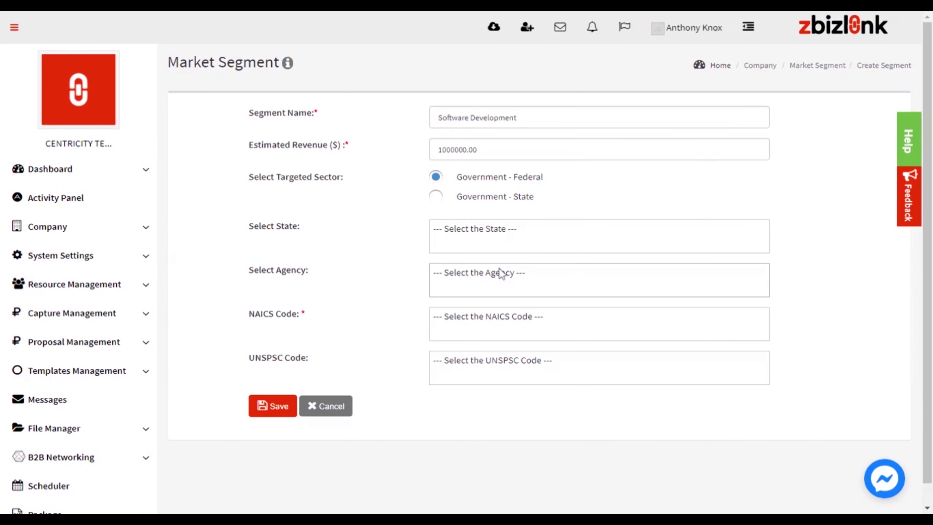
left_click(494, 323)
left_click(498, 352)
left_click(502, 338)
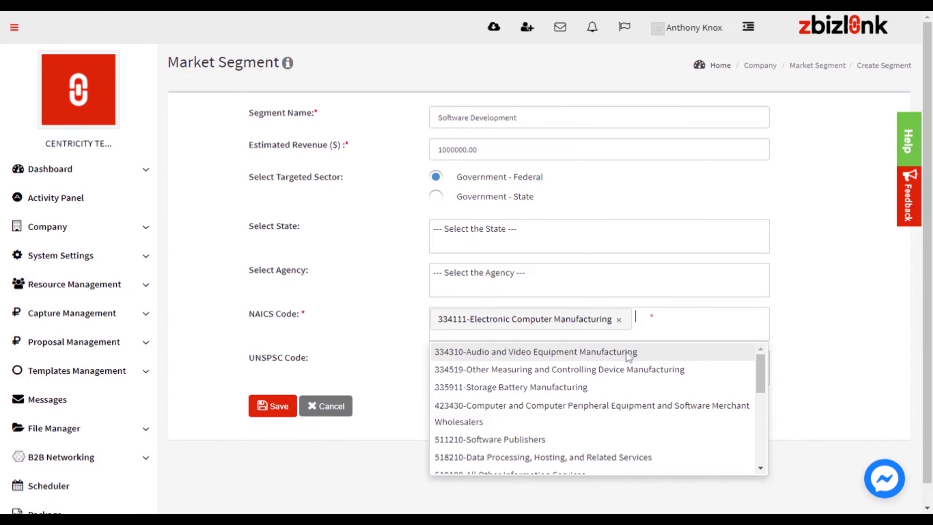
left_click(573, 439)
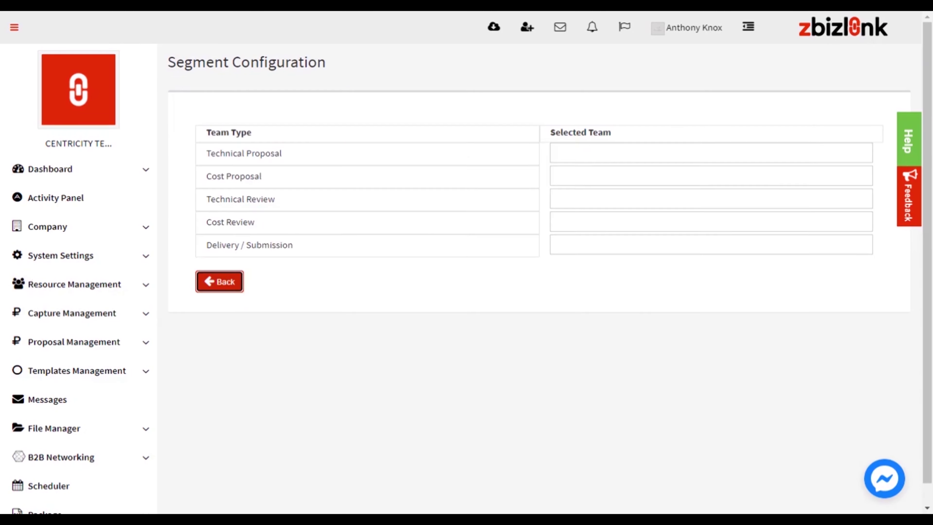
left_click(220, 281)
scroll(179, 283, "down", 2)
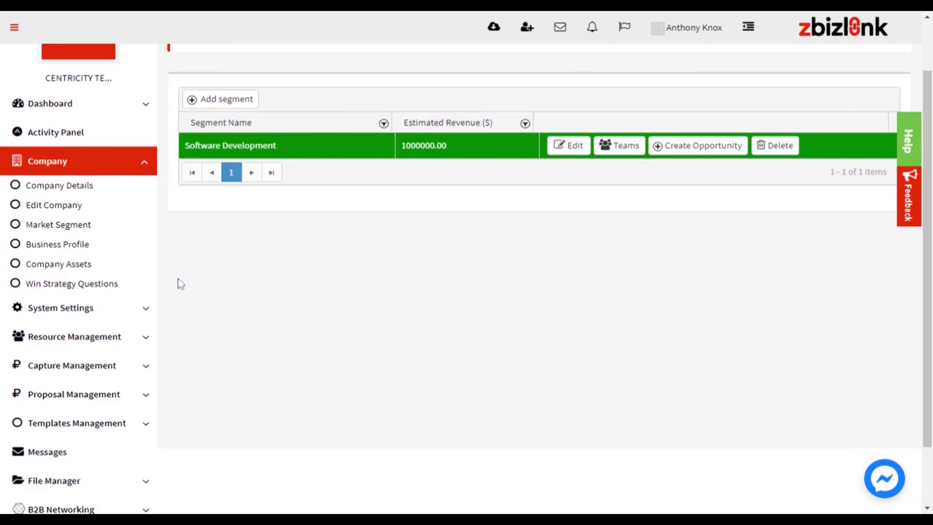